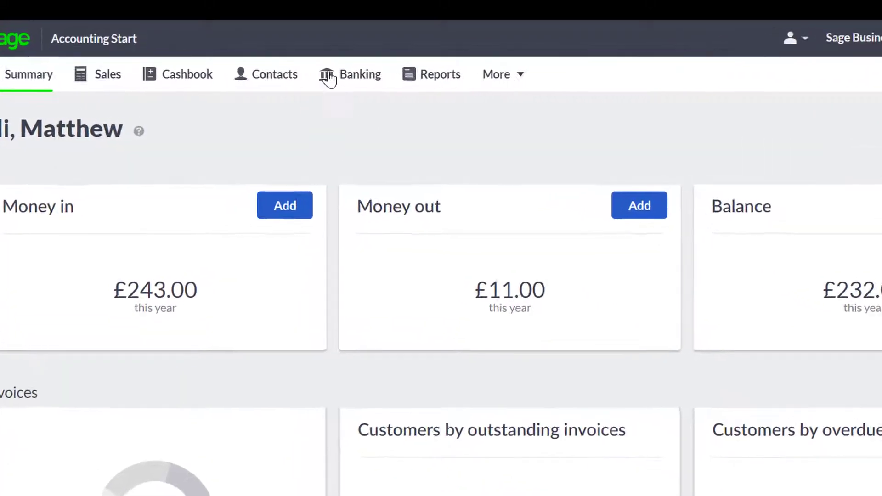
Step: Go to the Banking area and start a new Money In entry
{"action": "left_click", "coordinate": [381, 72]}
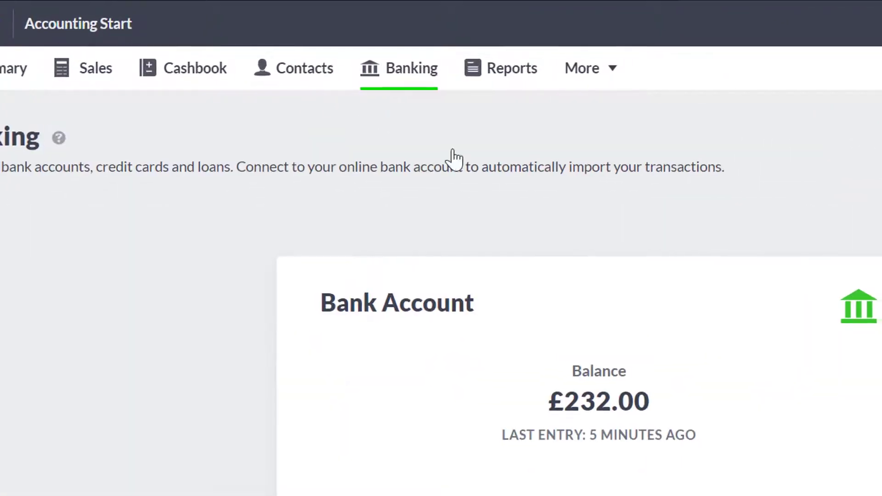
{"action": "mouse_move", "coordinate": [880, 181]}
{"action": "left_mouse_down"}
{"action": "mouse_move", "coordinate": [880, 286]}
{"action": "mouse_move", "coordinate": [878, 188]}
{"action": "left_mouse_up"}
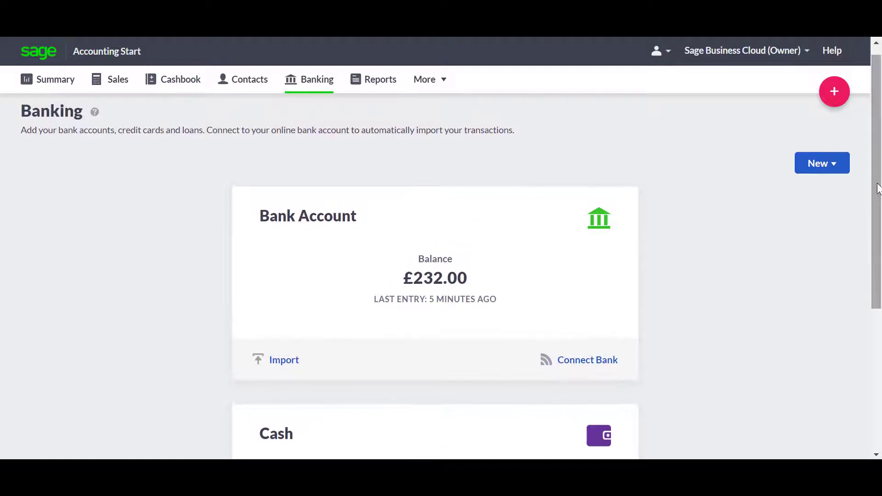
{"action": "left_click", "coordinate": [838, 165]}
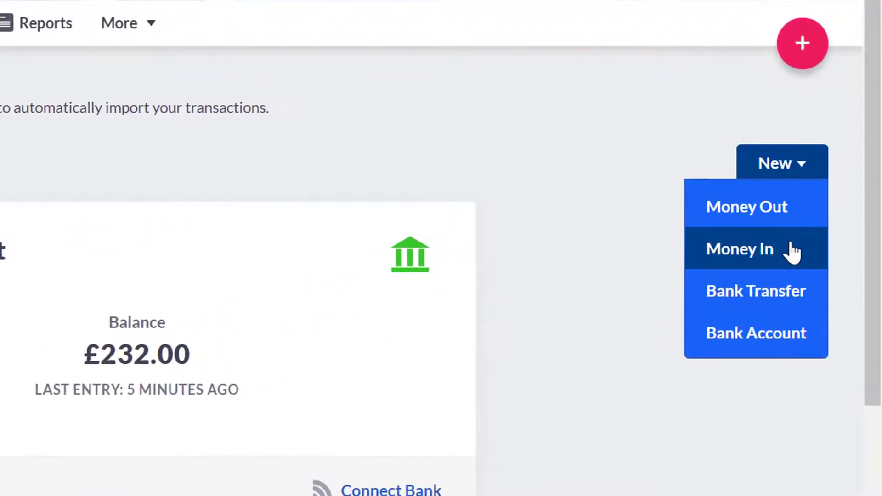
{"action": "left_click", "coordinate": [808, 236]}
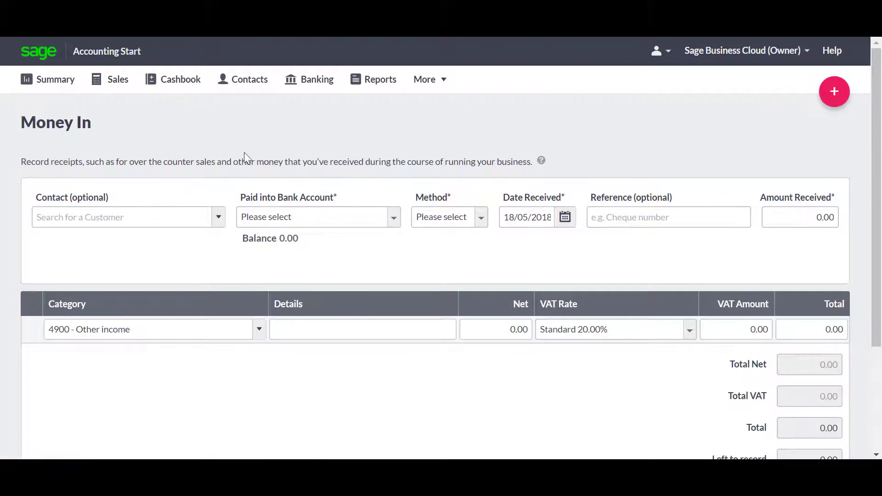
{"action": "left_click", "coordinate": [193, 217]}
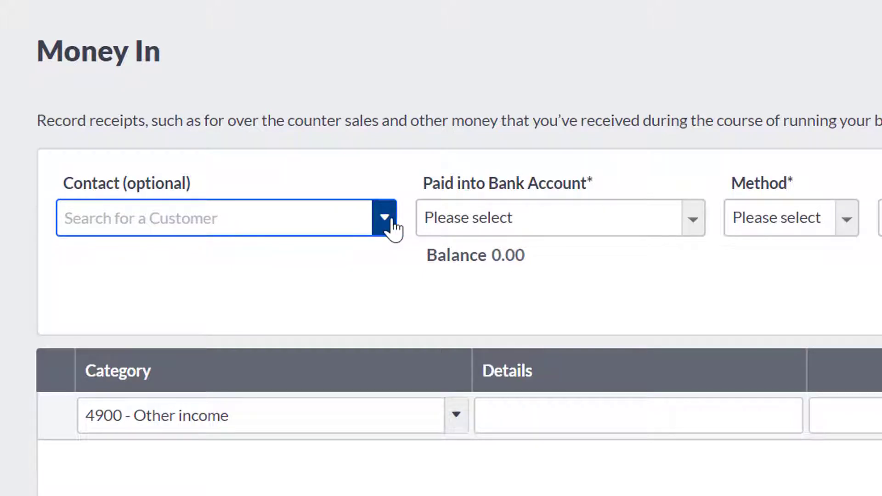
{"action": "left_click", "coordinate": [391, 220]}
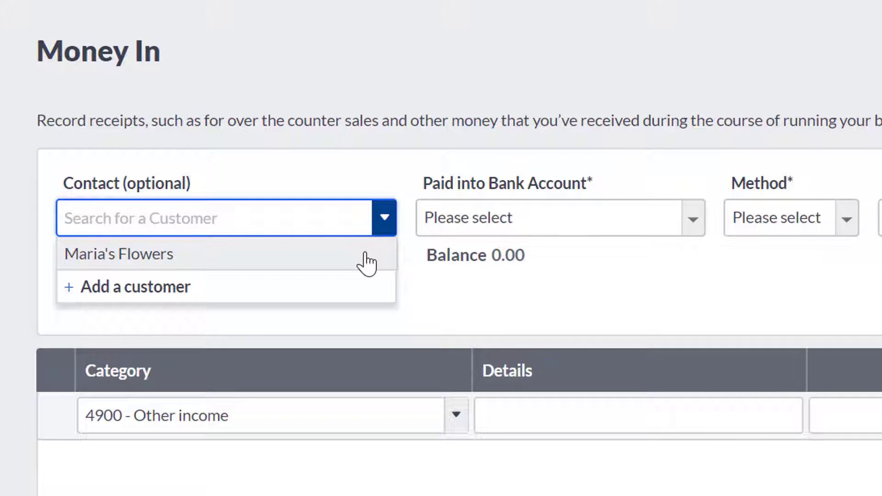
{"action": "left_click", "coordinate": [407, 193]}
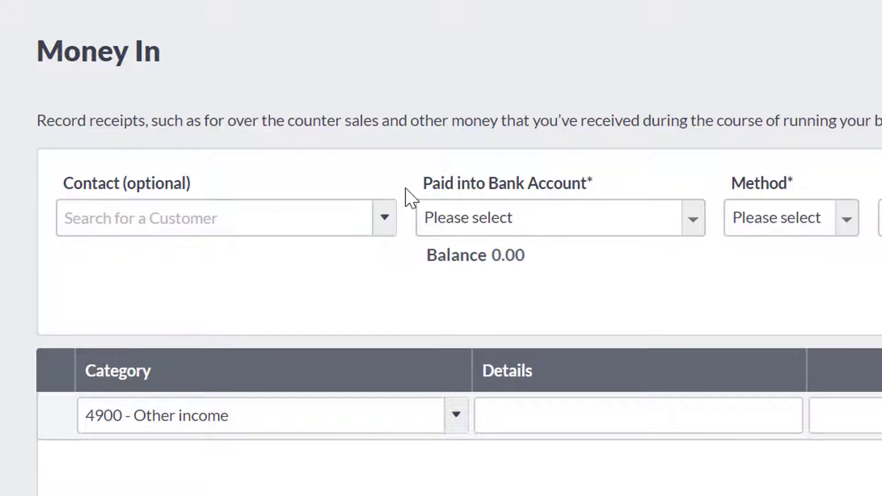
Step: Set the bank account the receipt is paid into to 1200 - Bank Account
{"action": "left_click", "coordinate": [616, 228]}
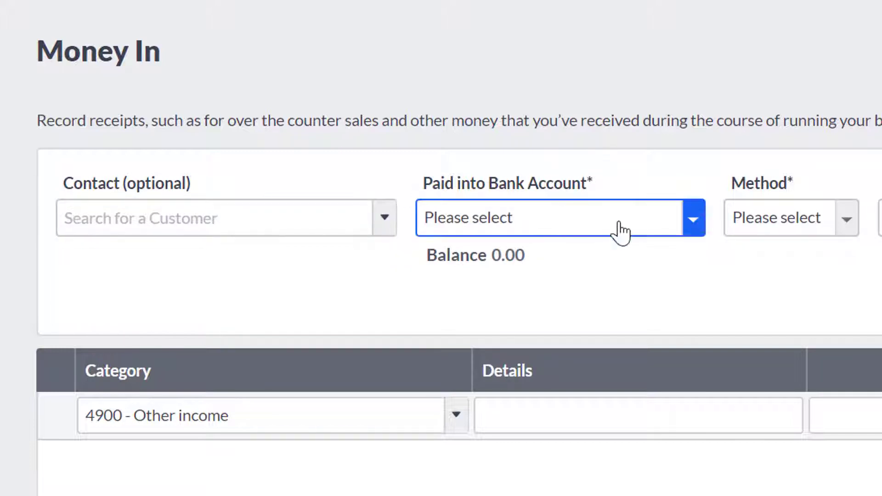
{"action": "left_click", "coordinate": [691, 232]}
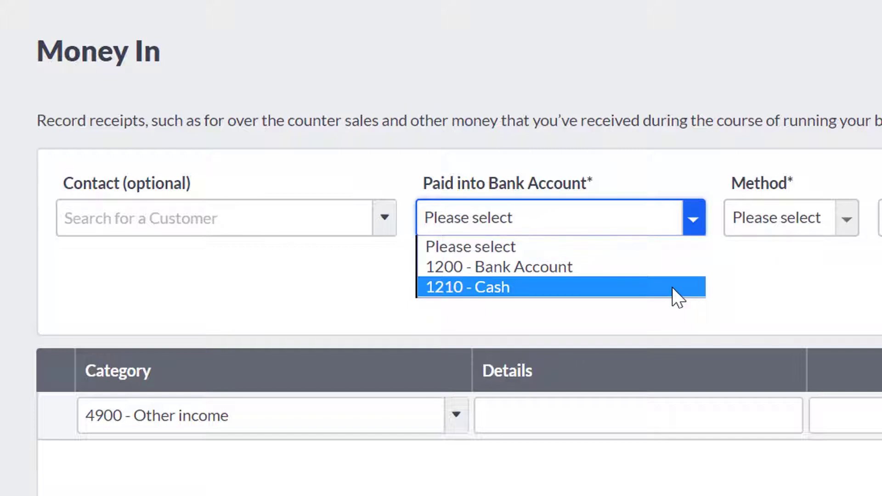
{"action": "left_click", "coordinate": [676, 273]}
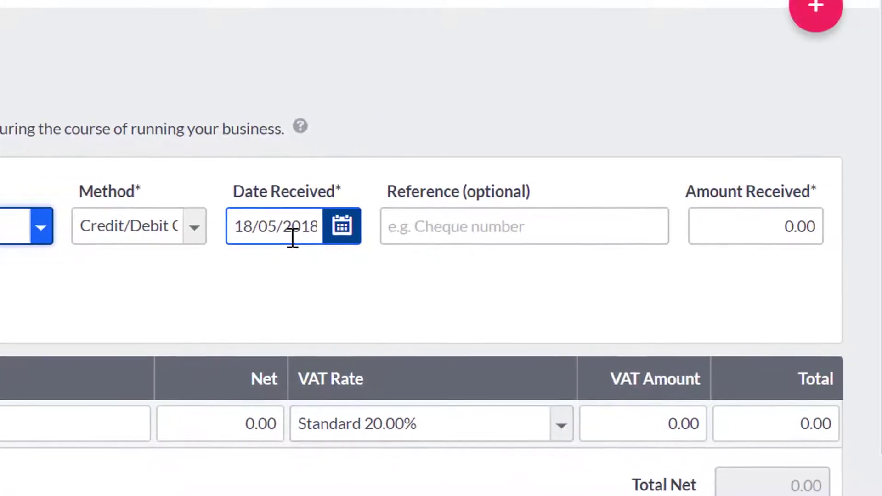
Step: Enter 0123456 as the receipt's reference and set the amount received to 125
{"action": "left_click", "coordinate": [407, 229]}
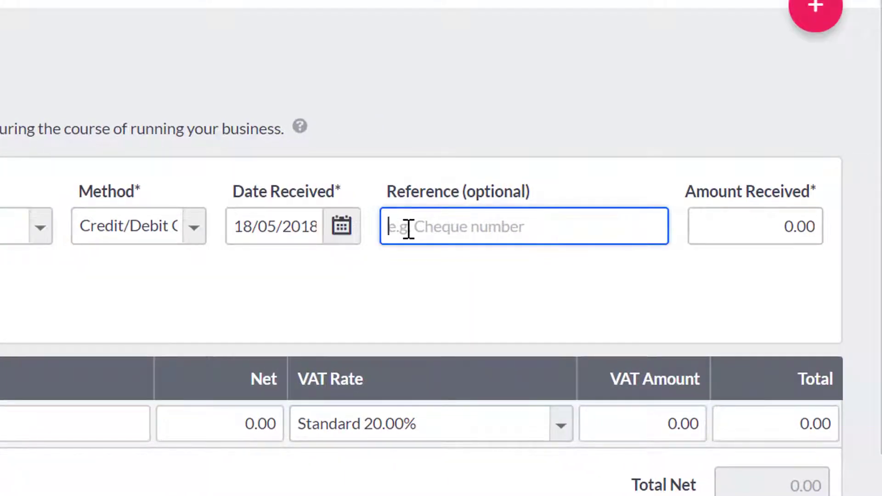
{"action": "type", "text": "0123456"}
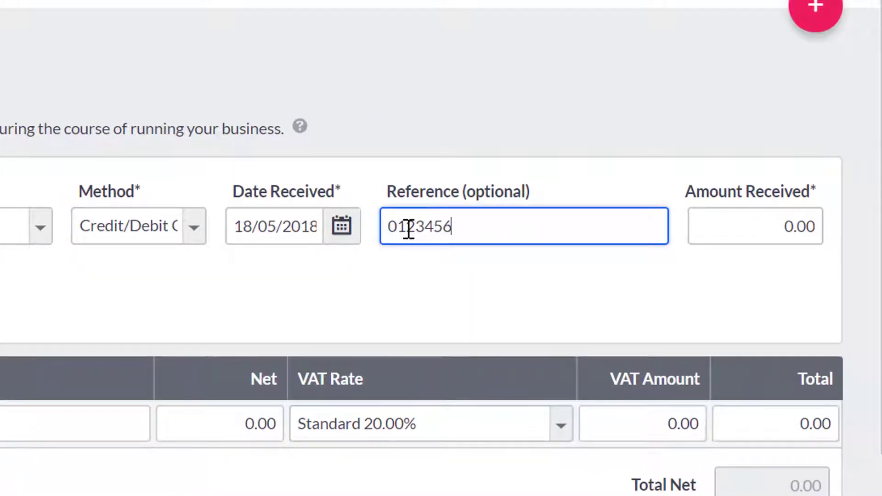
{"action": "key", "text": "Tab"}
{"action": "type", "text": "125"}
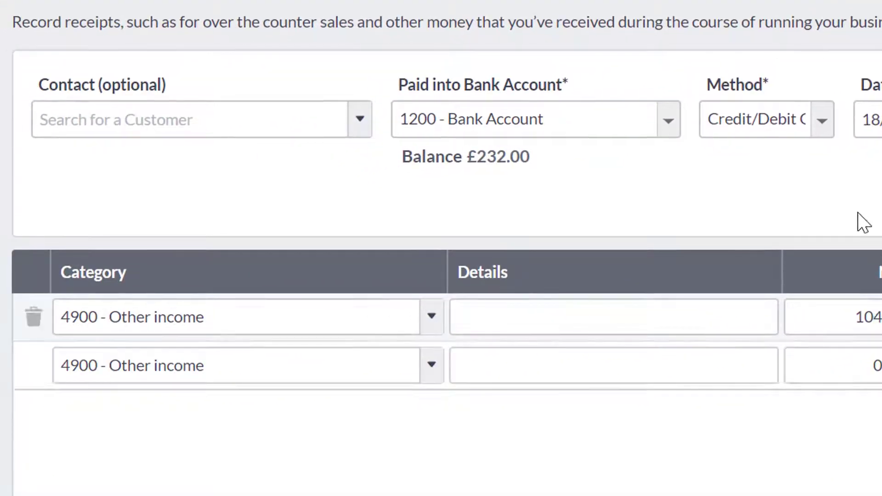
Step: Set the category of the first receipt line to 4000 - Sales Type A
{"action": "left_click", "coordinate": [438, 317]}
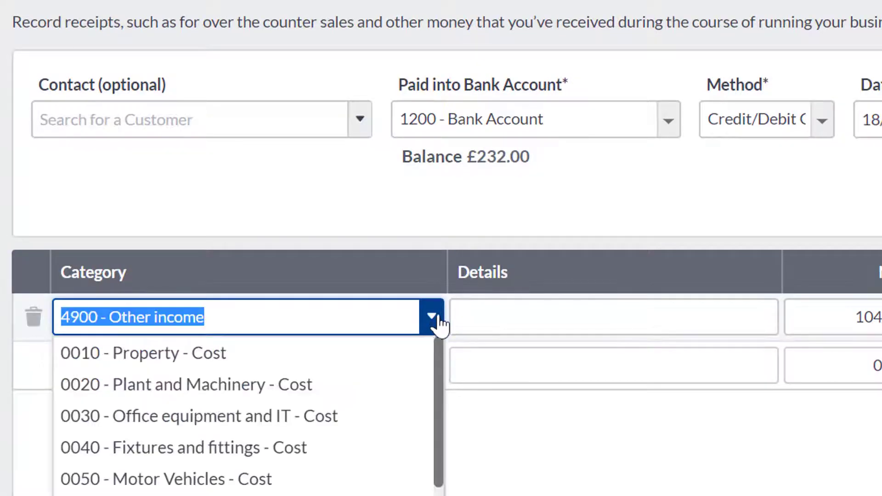
{"action": "left_click_drag", "start_coordinate": [438, 342], "coordinate": [440, 490]}
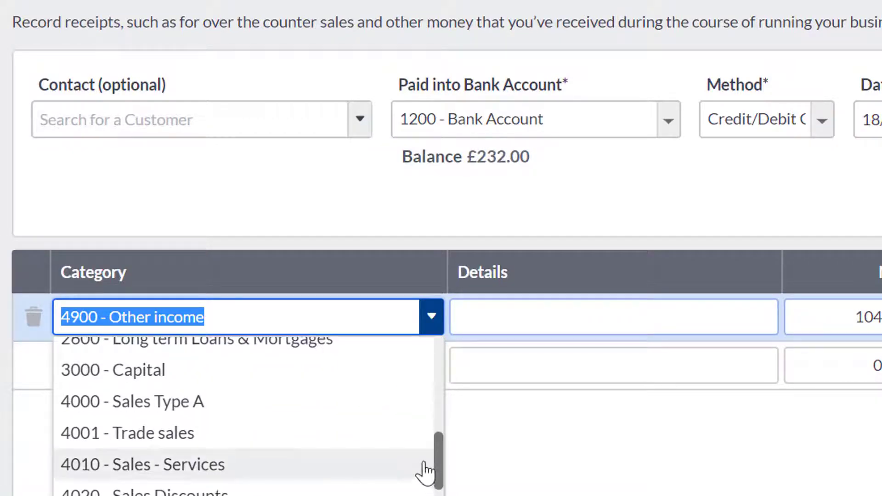
{"action": "left_click", "coordinate": [395, 417]}
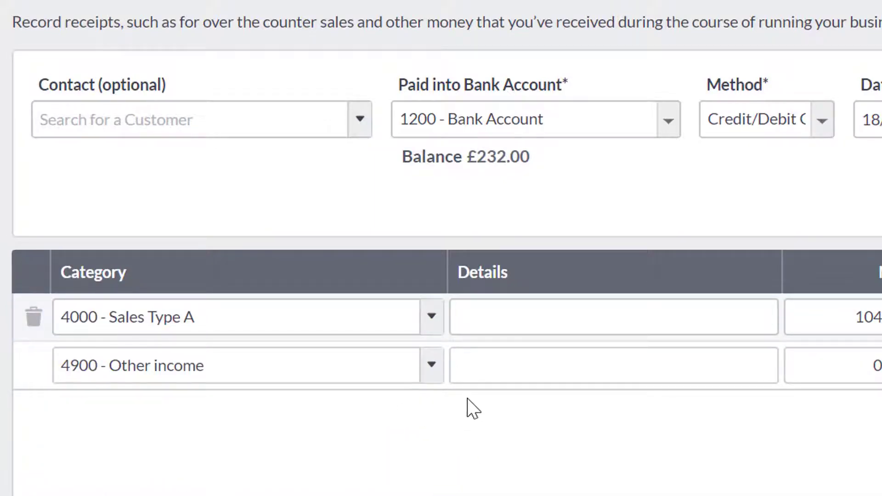
Step: Review the details, net, VAT rate, VAT amount and total of the first receipt line and the blank second line
{"action": "left_click", "coordinate": [547, 308]}
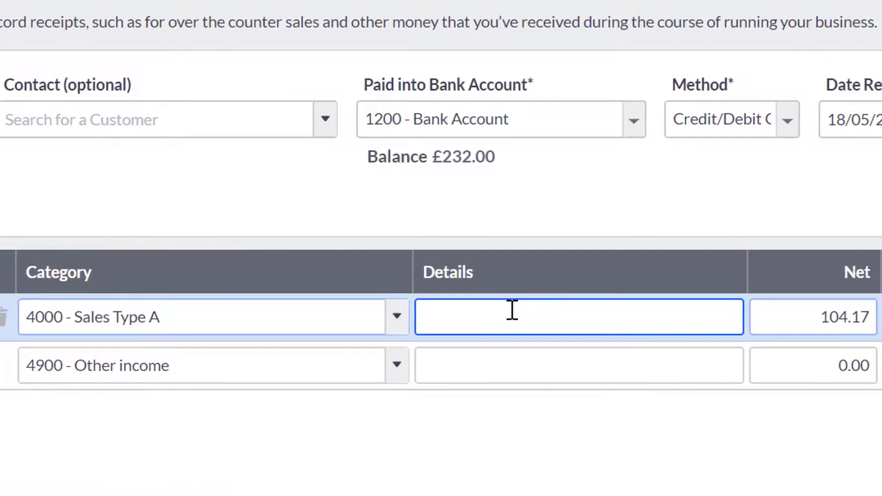
{"action": "left_click", "coordinate": [804, 309]}
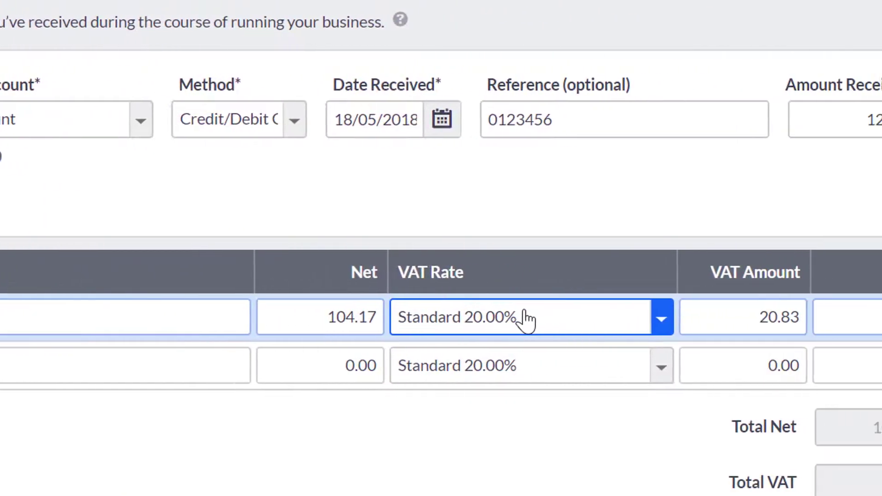
{"action": "left_click", "coordinate": [800, 331]}
{"action": "left_click", "coordinate": [847, 330]}
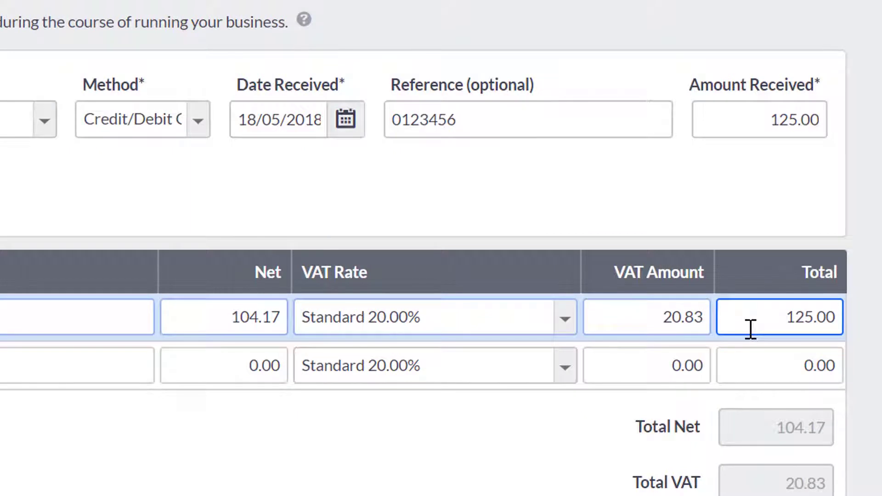
{"action": "left_click", "coordinate": [689, 321]}
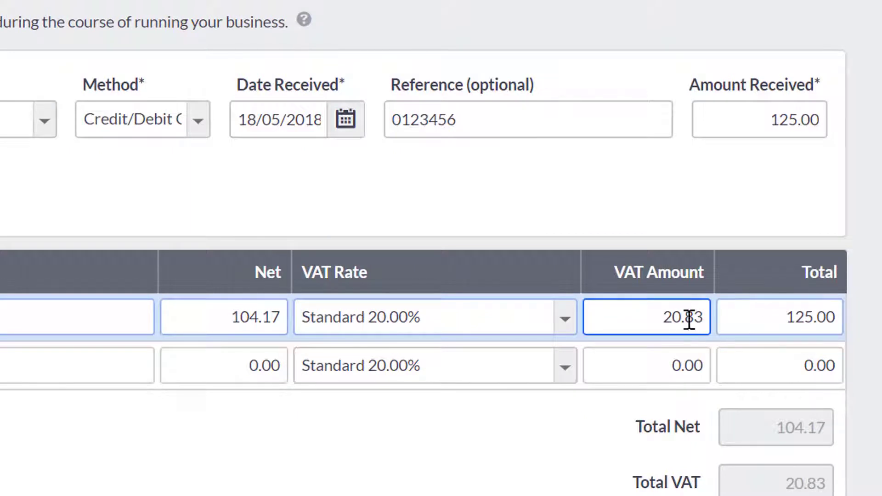
{"action": "left_click", "coordinate": [541, 330]}
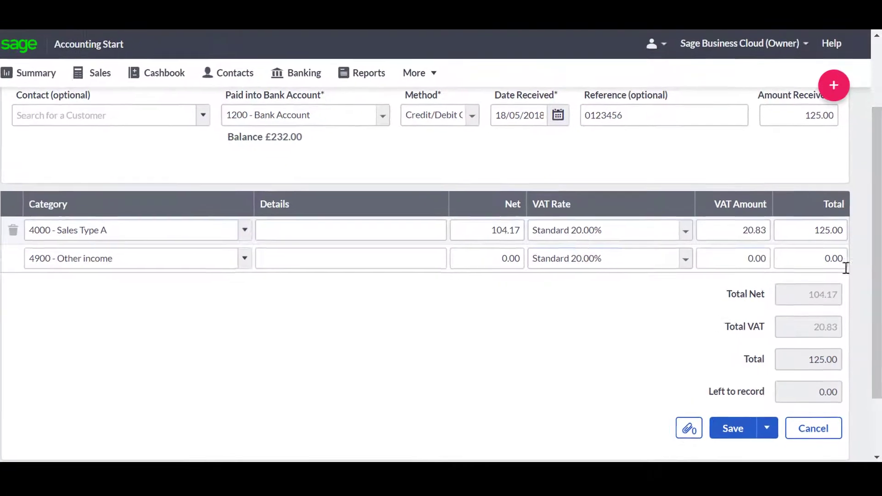
{"action": "left_click", "coordinate": [831, 222]}
{"action": "left_click", "coordinate": [687, 268]}
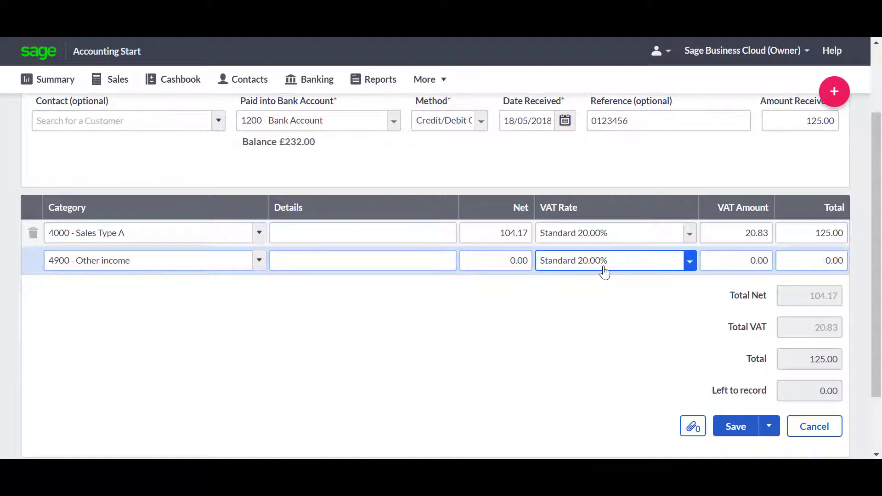
{"action": "left_click", "coordinate": [354, 263]}
{"action": "left_click", "coordinate": [260, 267]}
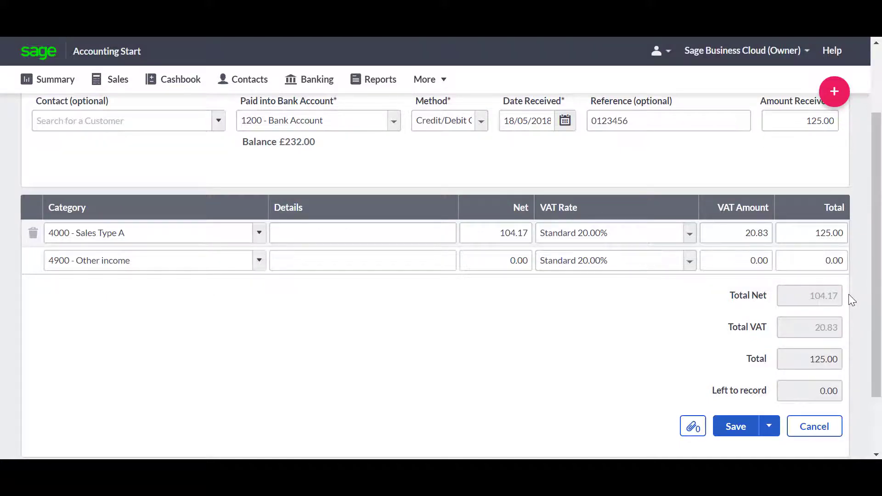
Step: Save the Money In receipt and start a new Money Out entry from the Cashbook
{"action": "left_click", "coordinate": [741, 428]}
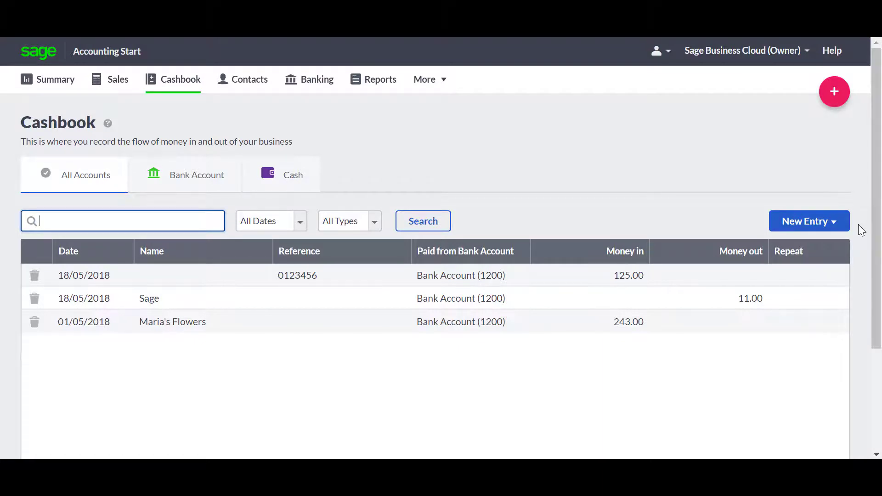
{"action": "left_click", "coordinate": [845, 222]}
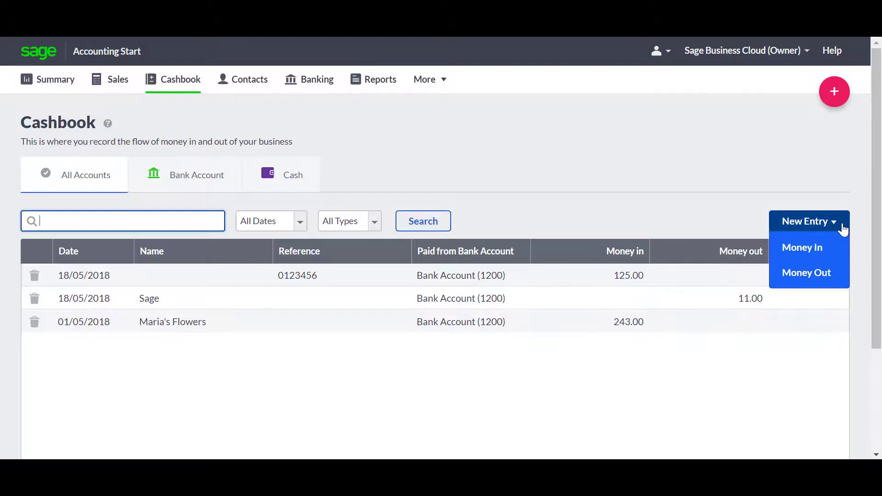
{"action": "left_click", "coordinate": [822, 277]}
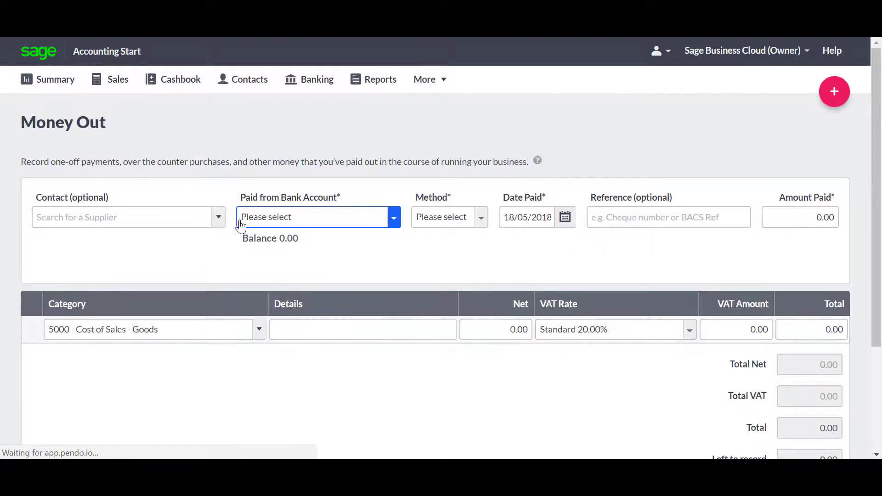
Step: Set the payment's bank account to 1200 - Bank Account and the amount paid to 150
{"action": "left_click", "coordinate": [394, 220]}
{"action": "left_click", "coordinate": [382, 245]}
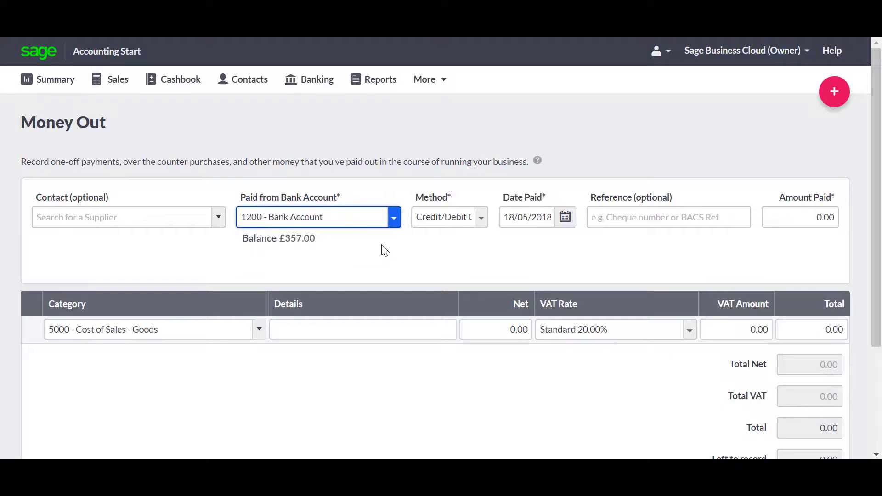
{"action": "left_click", "coordinate": [644, 217]}
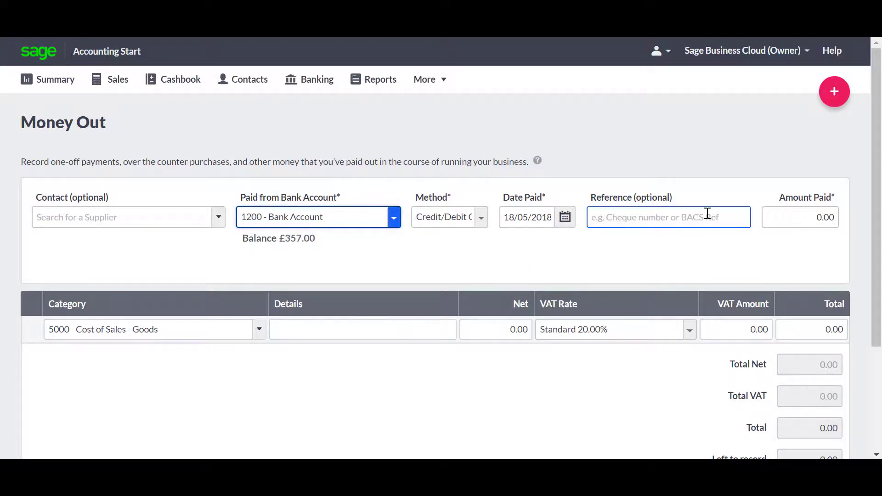
{"action": "left_click", "coordinate": [781, 223]}
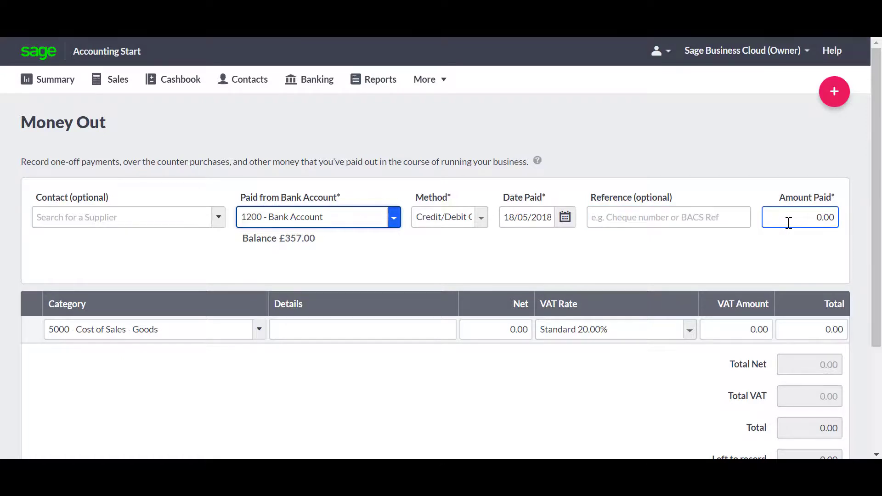
{"action": "left_click", "coordinate": [789, 222]}
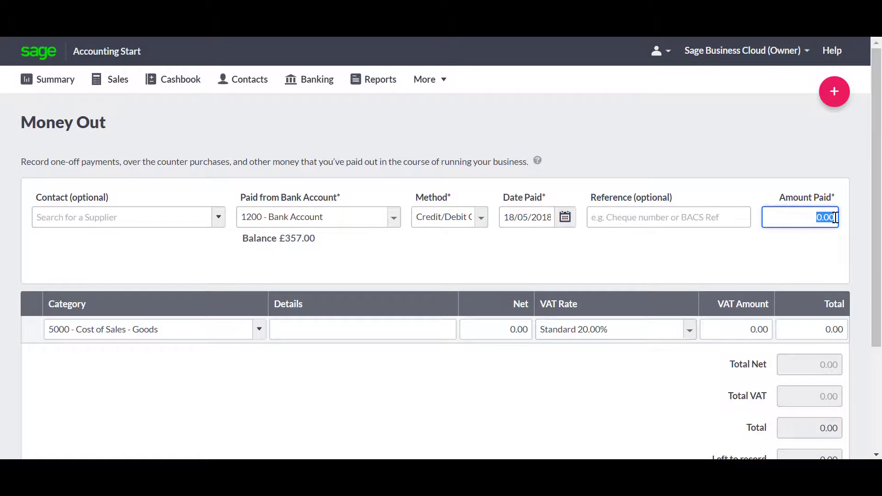
{"action": "type", "text": "150"}
{"action": "key", "text": "Tab"}
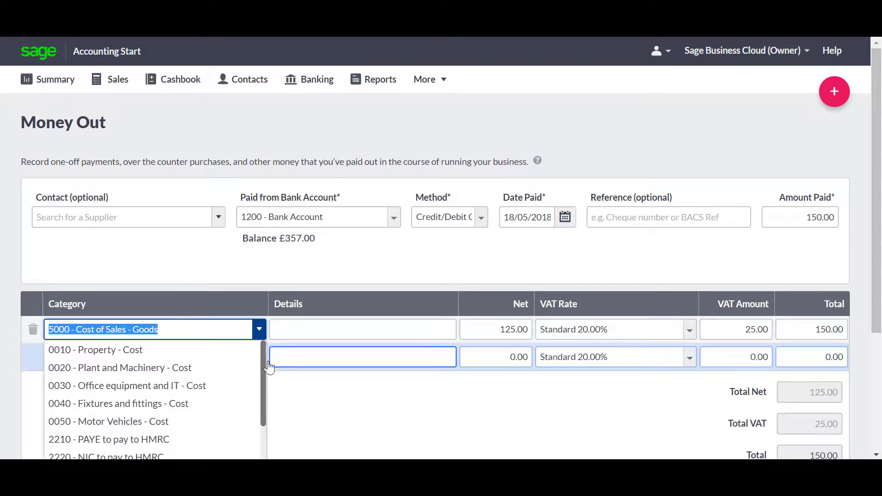
Step: Browse the category options for the first payment line, keep 5000 - Cost of Sales - Goods, and save the payment
{"action": "left_click_drag", "start_coordinate": [263, 353], "coordinate": [258, 436]}
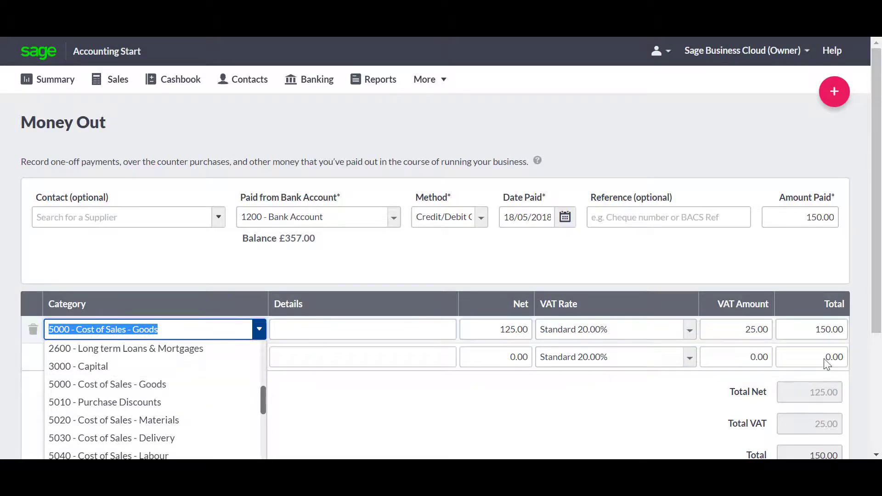
{"action": "left_click_drag", "start_coordinate": [881, 279], "coordinate": [876, 341]}
{"action": "left_click", "coordinate": [865, 316]}
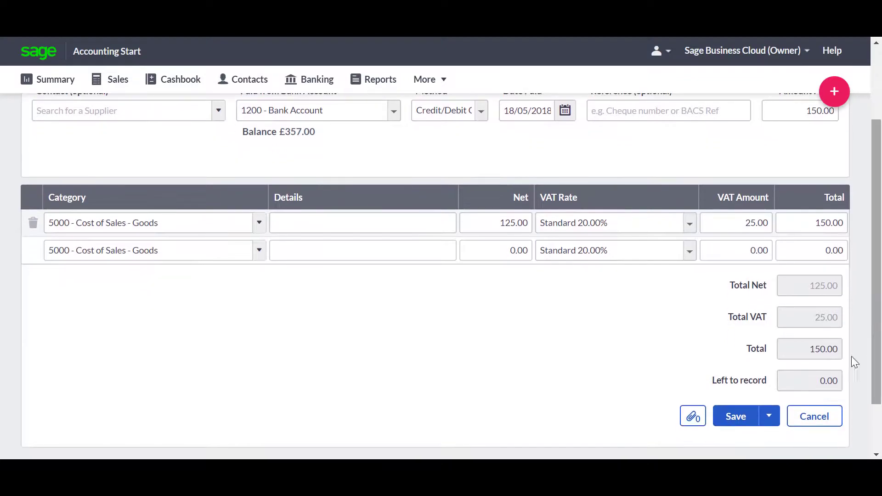
{"action": "left_click", "coordinate": [734, 426]}
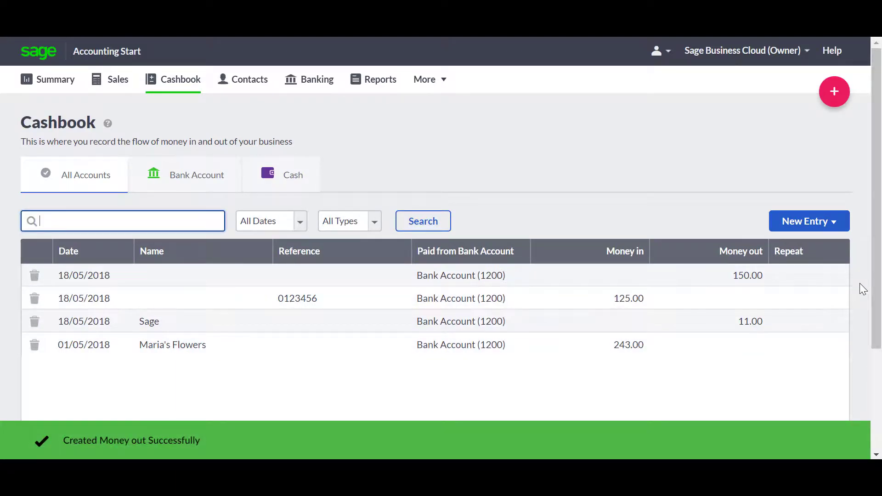
Step: Start another Money Out entry from the Cashbook, paid from 1200 - Bank Account
{"action": "left_click", "coordinate": [839, 229]}
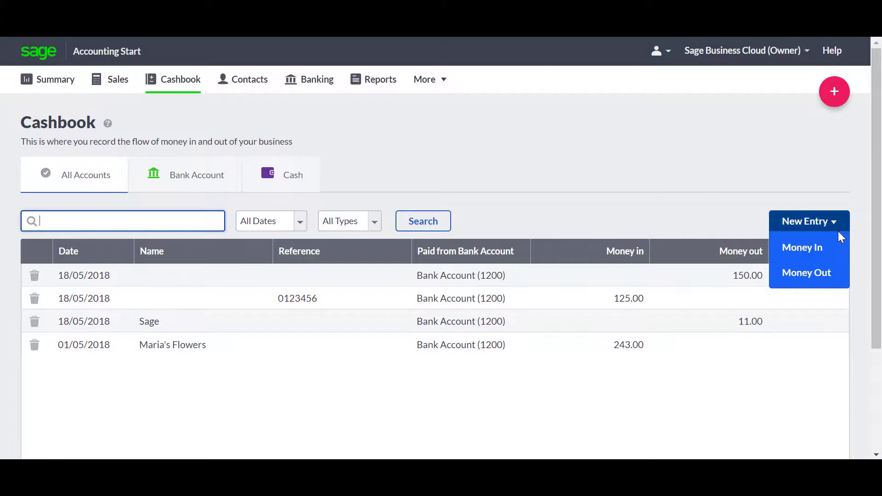
{"action": "left_click", "coordinate": [827, 274]}
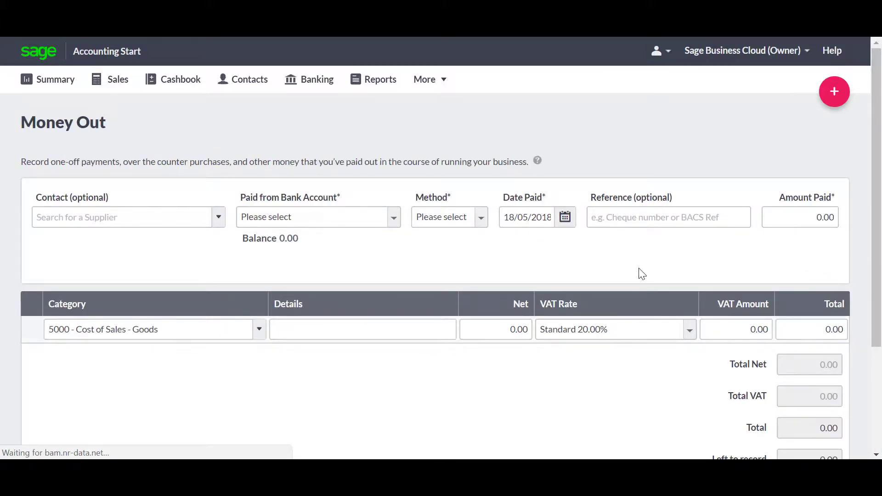
{"action": "left_click", "coordinate": [392, 227]}
{"action": "left_click", "coordinate": [382, 245]}
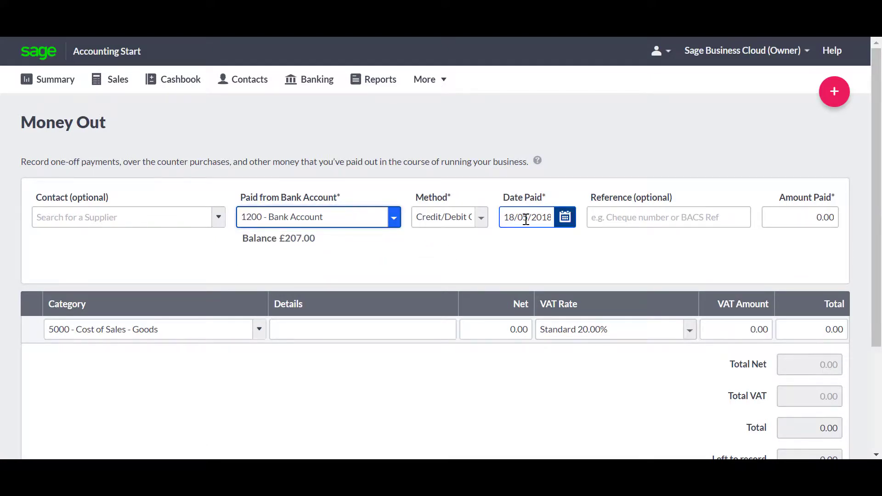
Step: Set the payment's reference to Fuel and the amount paid to 50
{"action": "left_click", "coordinate": [665, 223]}
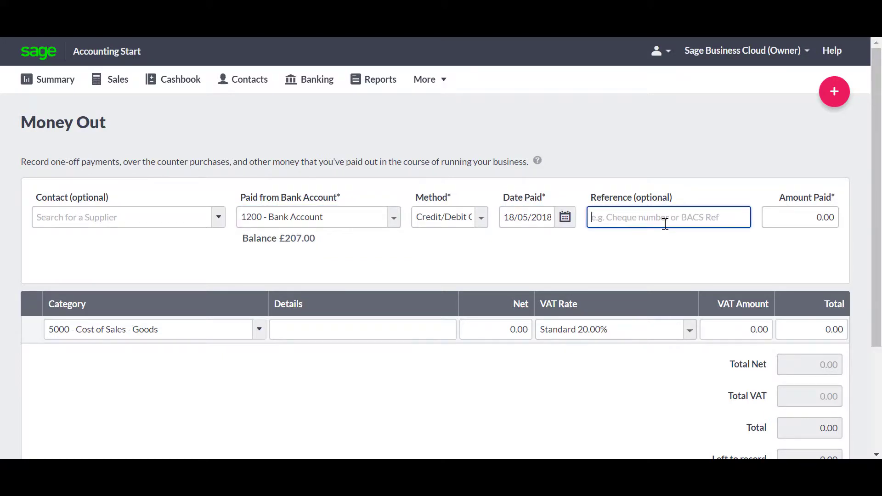
{"action": "type", "text": "Fuel"}
{"action": "key", "text": "Tab"}
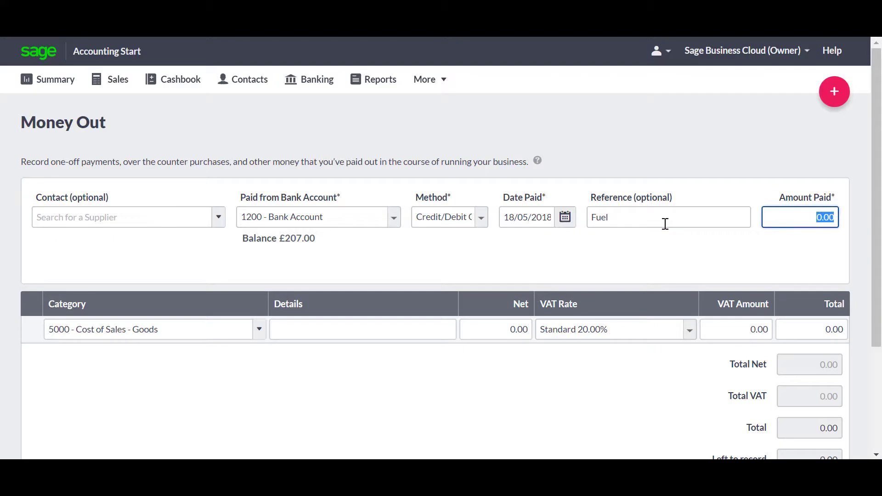
{"action": "type", "text": "50"}
{"action": "left_click", "coordinate": [532, 267]}
Step: Assign the first payment line to the category 7300 - Motor Expenses and save the Money Out entry
{"action": "left_click", "coordinate": [259, 330]}
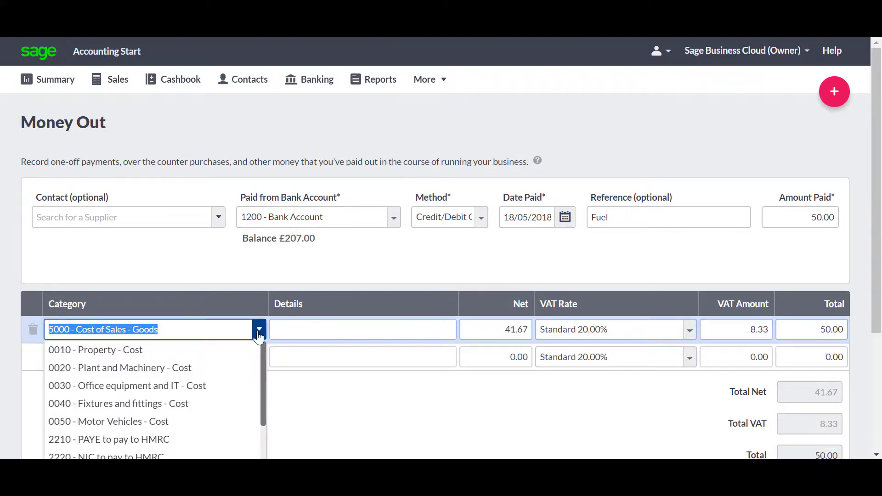
{"action": "left_click_drag", "start_coordinate": [263, 349], "coordinate": [264, 445]}
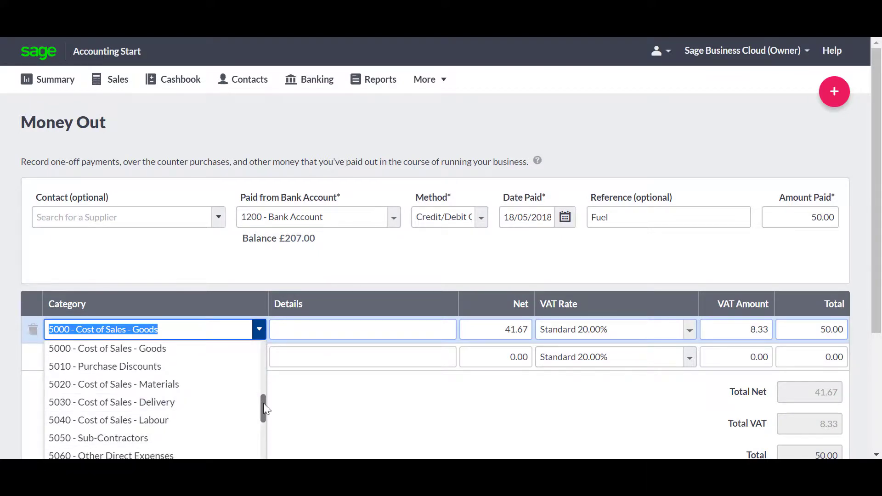
{"action": "left_click_drag", "start_coordinate": [264, 403], "coordinate": [264, 459]}
{"action": "left_click", "coordinate": [225, 388]}
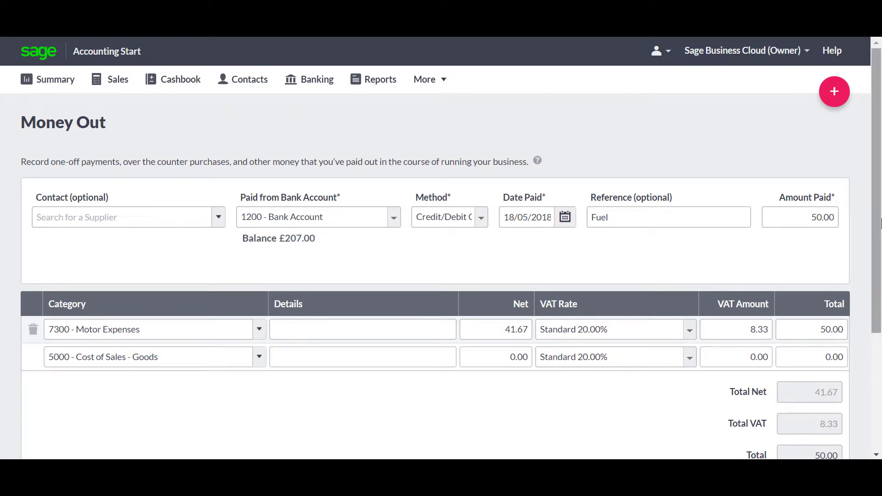
{"action": "left_click_drag", "start_coordinate": [881, 224], "coordinate": [810, 350]}
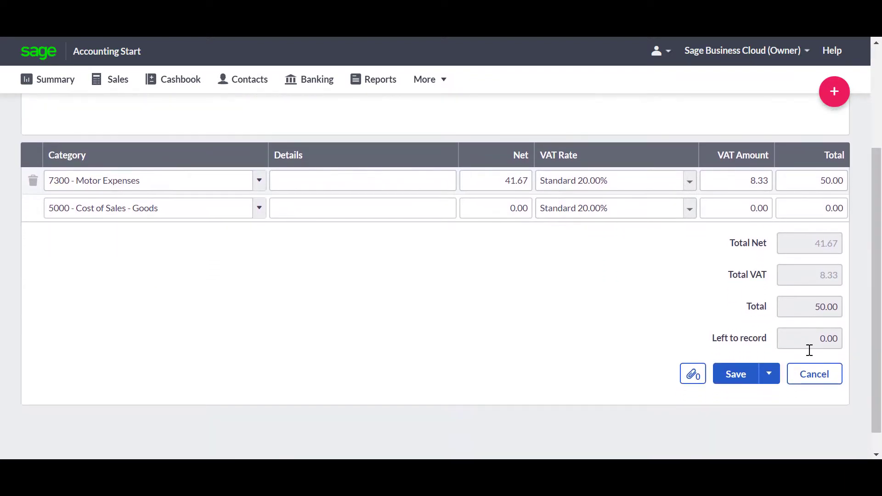
{"action": "left_click", "coordinate": [718, 373]}
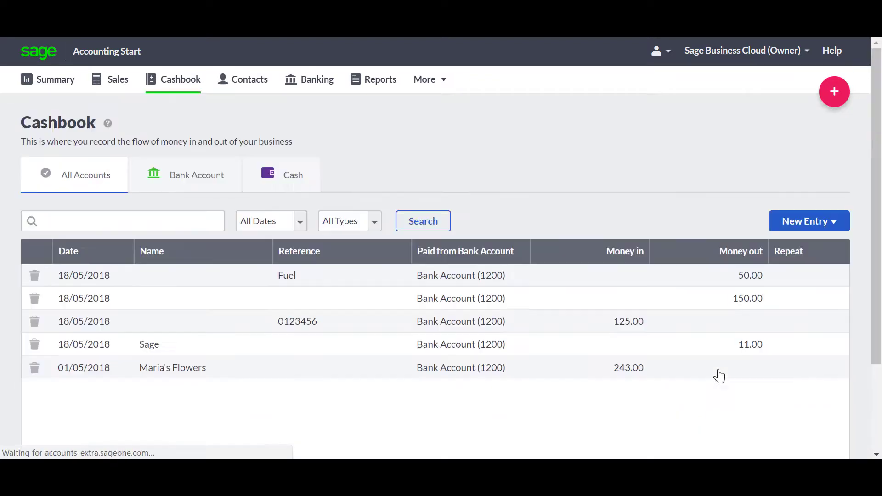